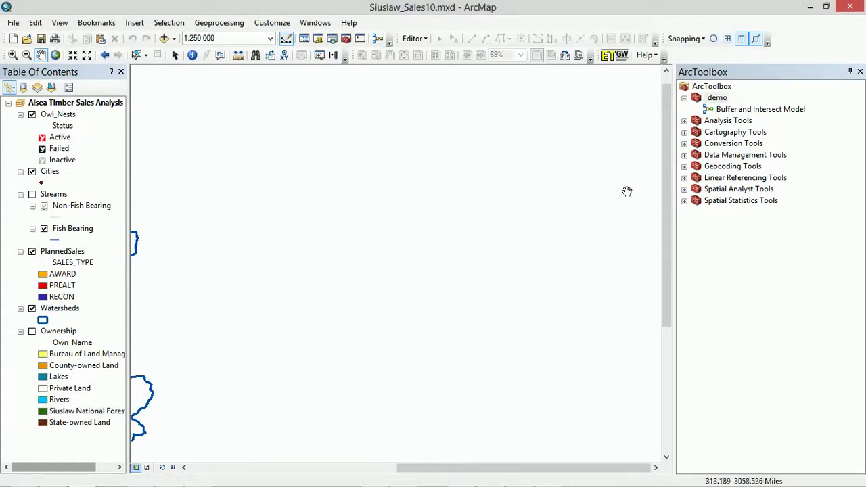
- Open the Buffer and Intersect Model from the _demo toolbox in ModelBuilder for editing
{"action": "left_click", "coordinate": [739, 112]}
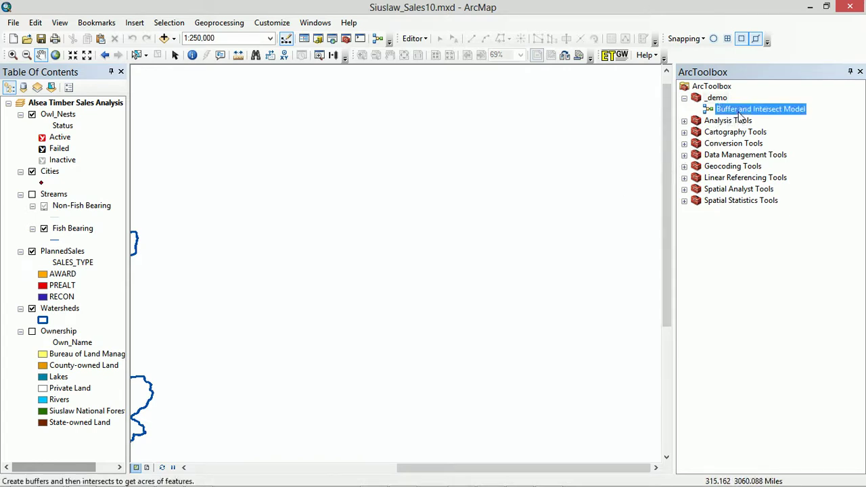
{"action": "right_click", "coordinate": [741, 114]}
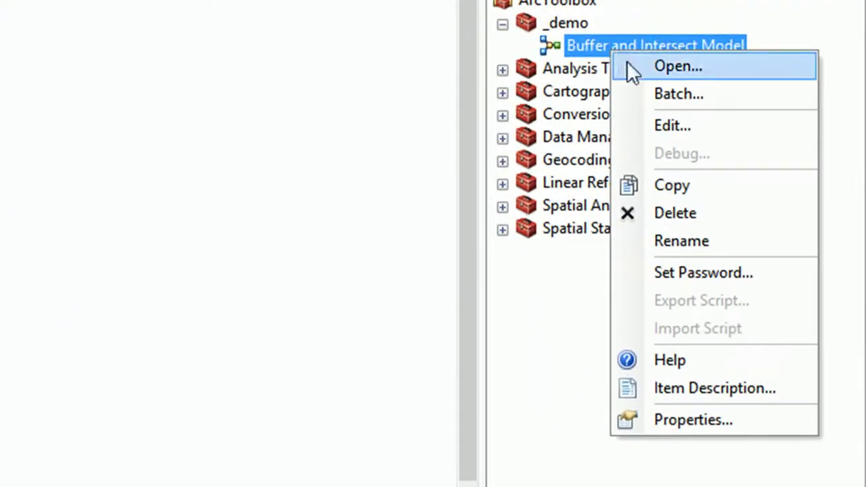
{"action": "left_click", "coordinate": [660, 125]}
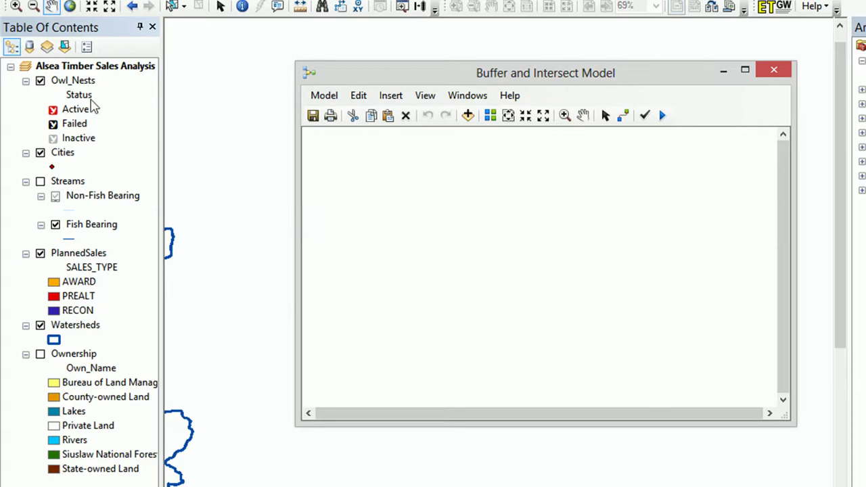
- Place the Owl_Nests layer from the Table of Contents onto the empty model canvas
{"action": "left_click", "coordinate": [74, 82]}
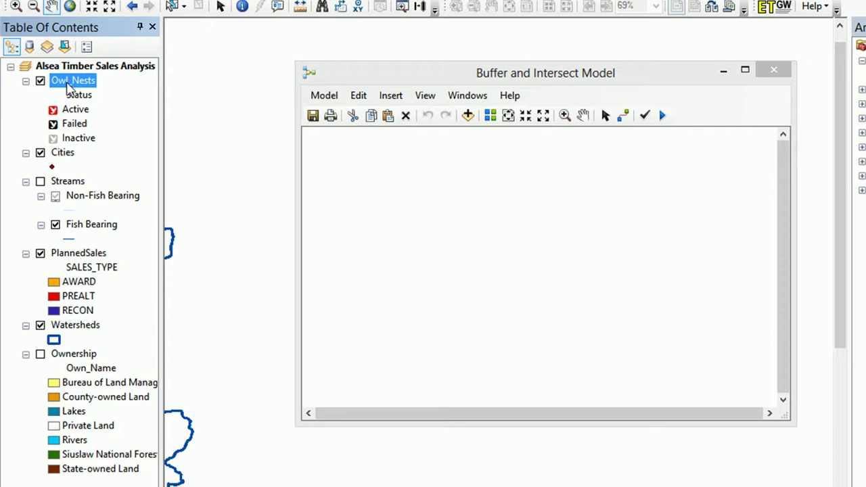
{"action": "left_click_drag", "start_coordinate": [69, 86], "coordinate": [401, 190]}
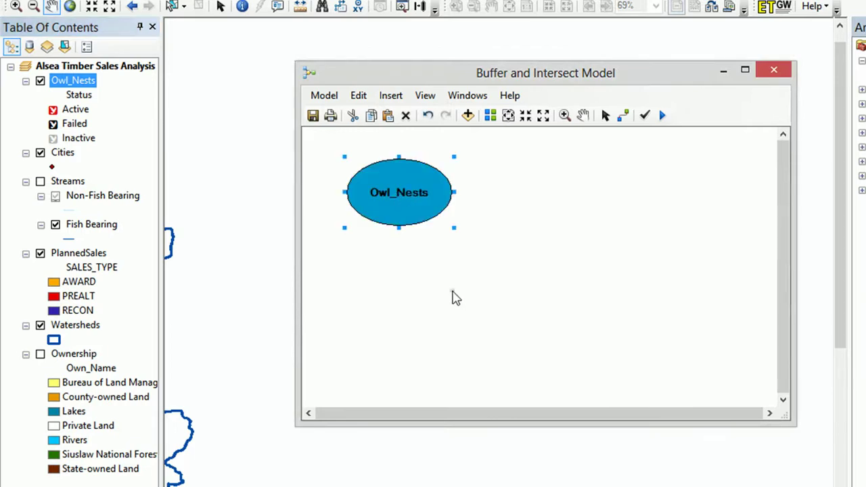
{"action": "left_click", "coordinate": [454, 295]}
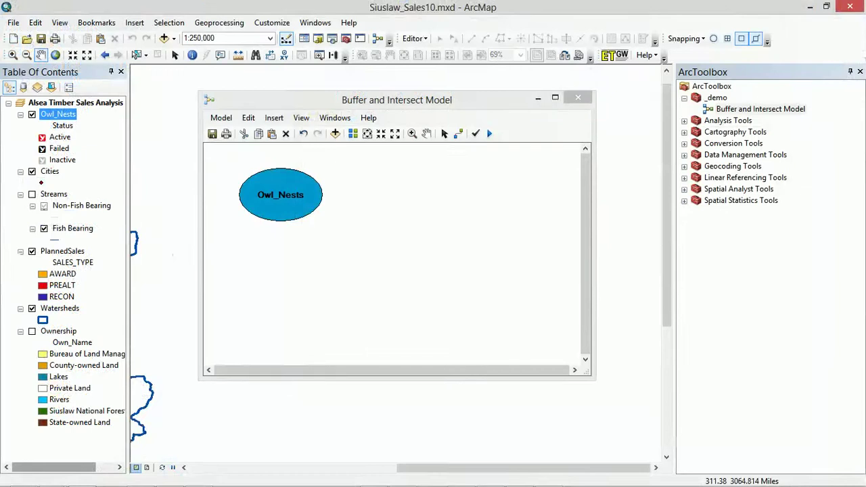
- Add the Buffer tool from Analysis Tools > Proximity to the model, with its output element
{"action": "left_click", "coordinate": [684, 121]}
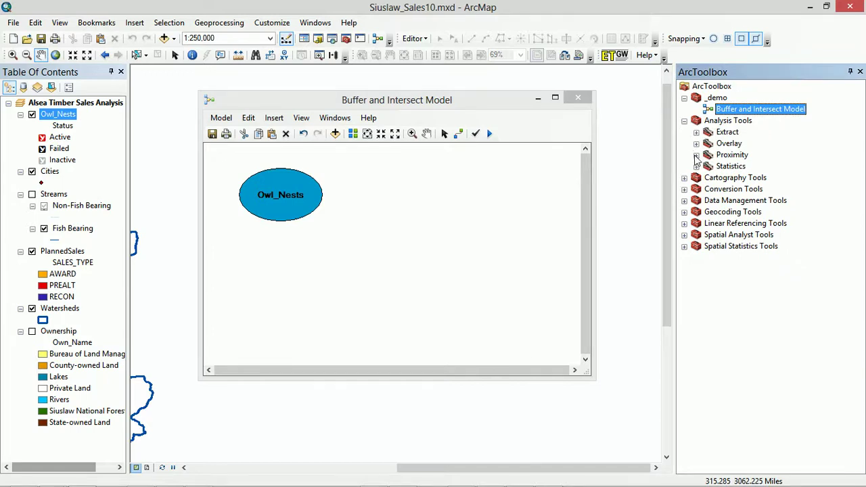
{"action": "left_click", "coordinate": [696, 155]}
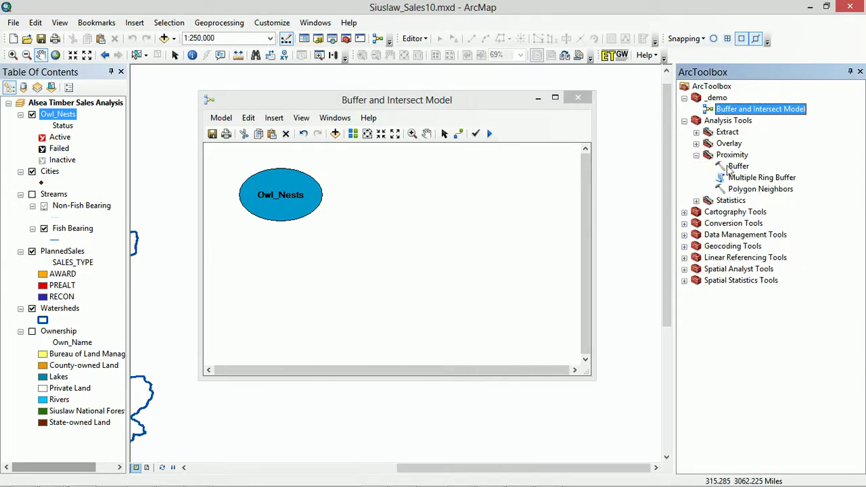
{"action": "left_click", "coordinate": [738, 167]}
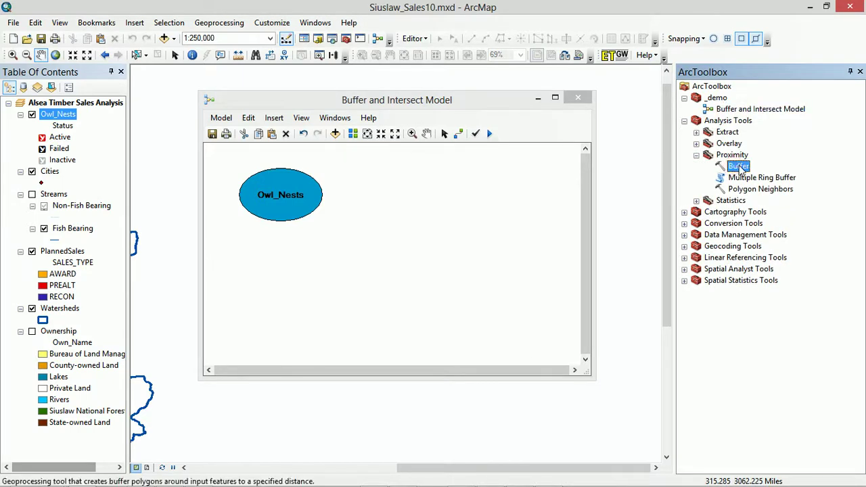
{"action": "left_click_drag", "start_coordinate": [738, 166], "coordinate": [399, 197]}
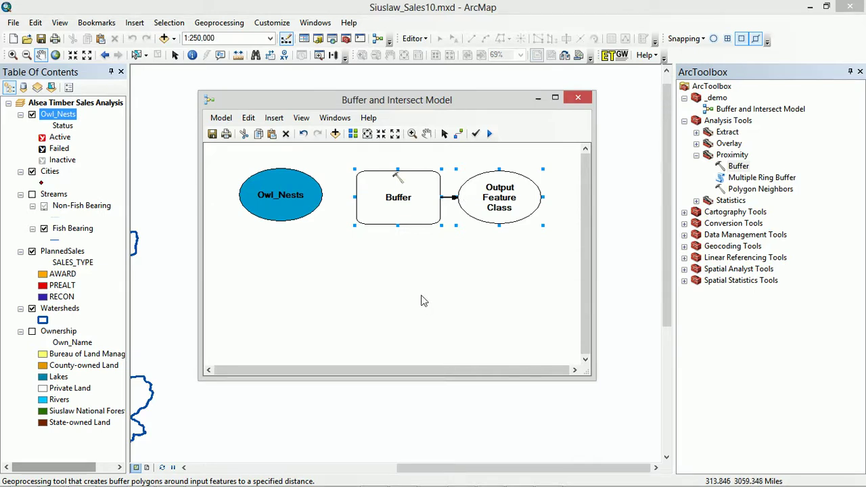
{"action": "left_click", "coordinate": [402, 210]}
- In the Buffer process parameters, choose Owl_Nests as the Input Features
{"action": "right_click", "coordinate": [401, 210]}
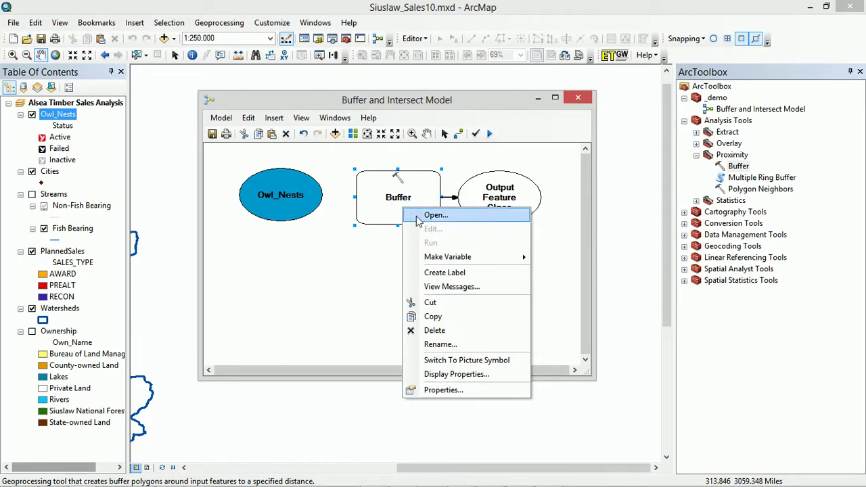
{"action": "left_click", "coordinate": [416, 217]}
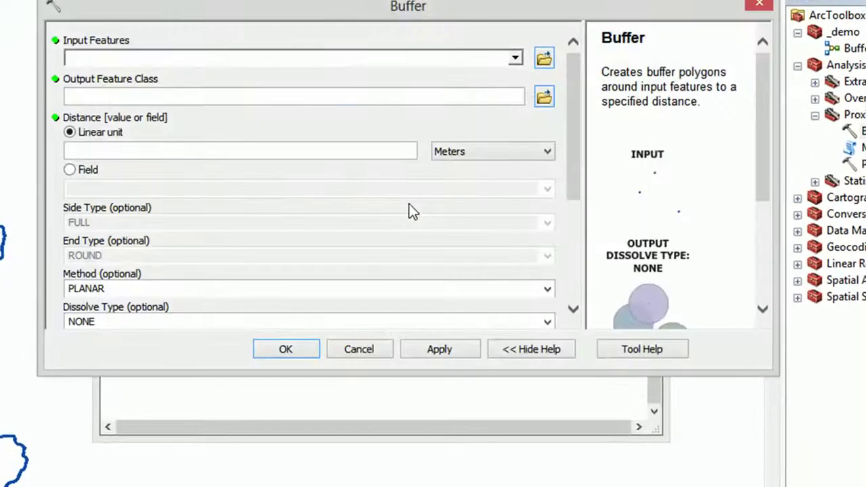
{"action": "left_click_drag", "start_coordinate": [378, 7], "coordinate": [382, 67]}
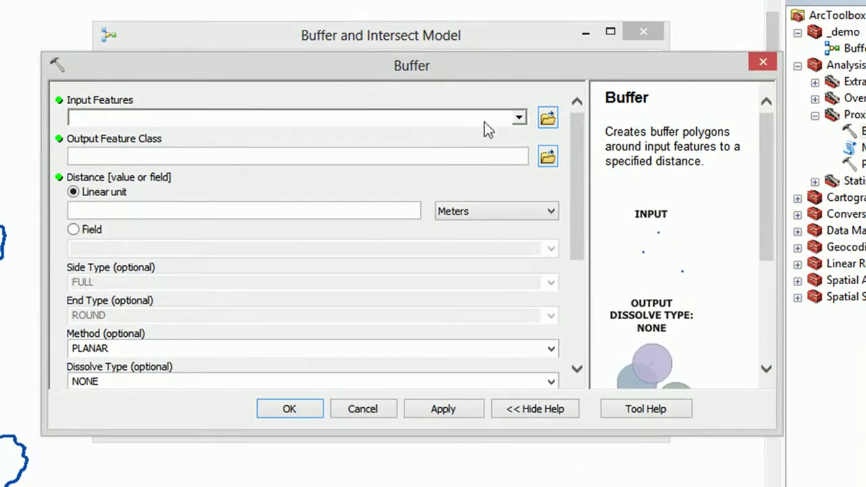
{"action": "left_click", "coordinate": [520, 119]}
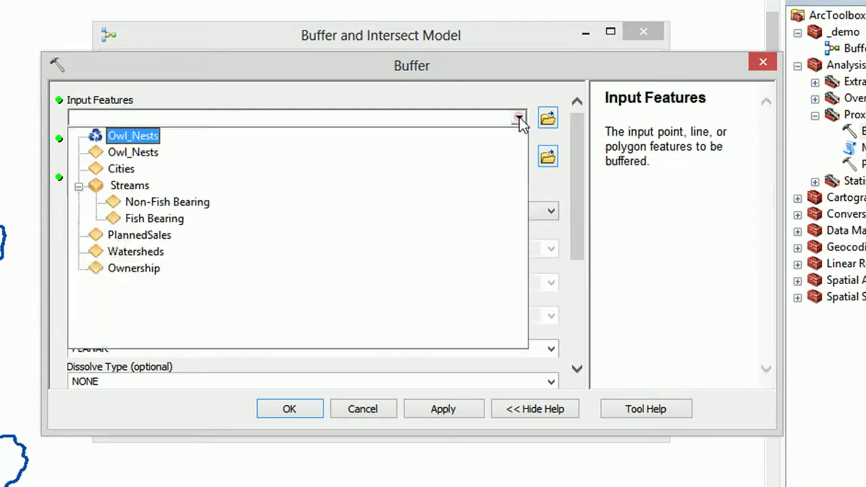
{"action": "left_click", "coordinate": [141, 135]}
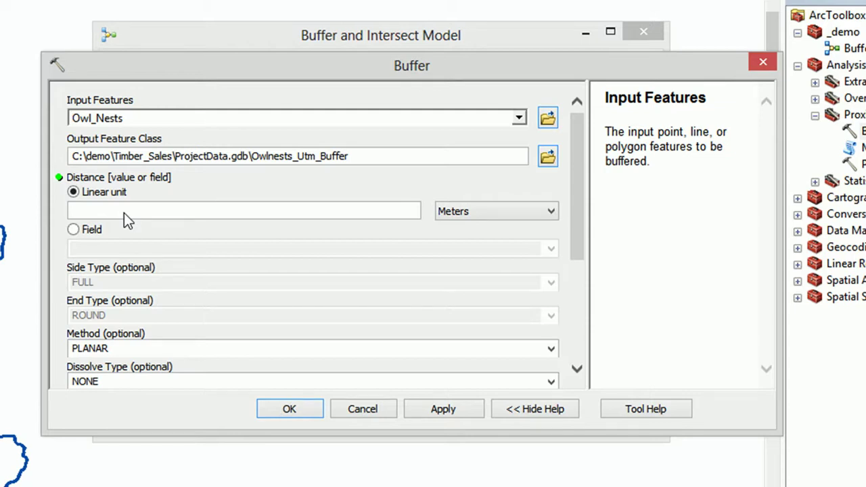
- Make the Buffer distance come from the Buff_Dist field
{"action": "left_click", "coordinate": [72, 230]}
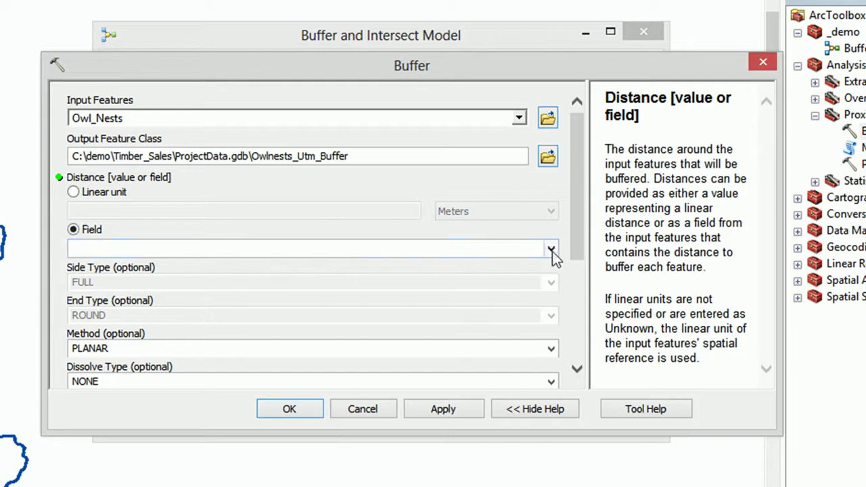
{"action": "left_click", "coordinate": [555, 247]}
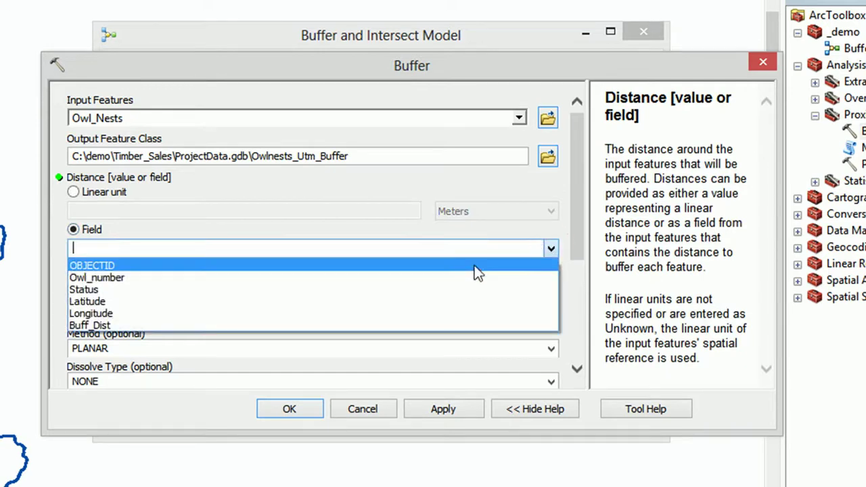
{"action": "left_click", "coordinate": [452, 325]}
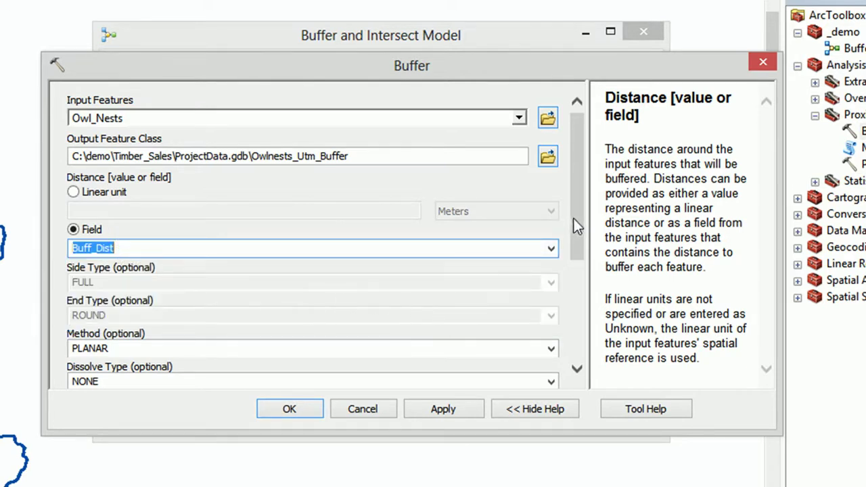
{"action": "left_click_drag", "start_coordinate": [573, 219], "coordinate": [566, 280]}
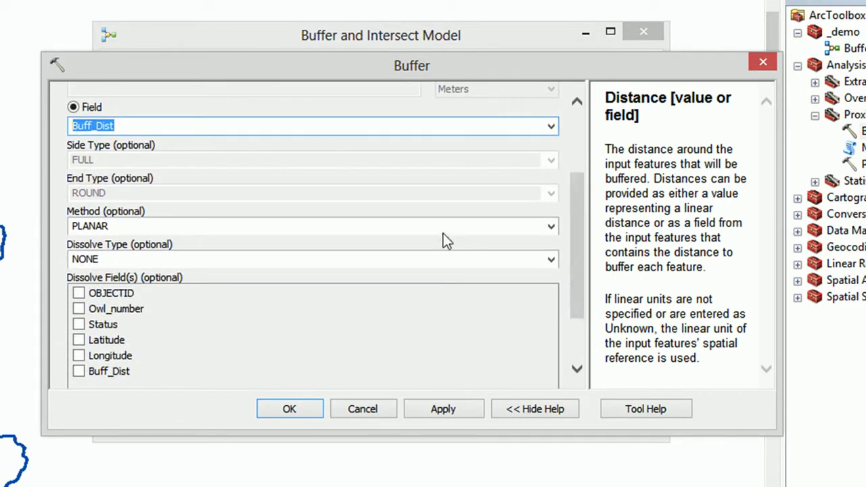
- Review the help for the PLANAR Method and NONE Dissolve Type options in a widened dialog
{"action": "left_click", "coordinate": [178, 224]}
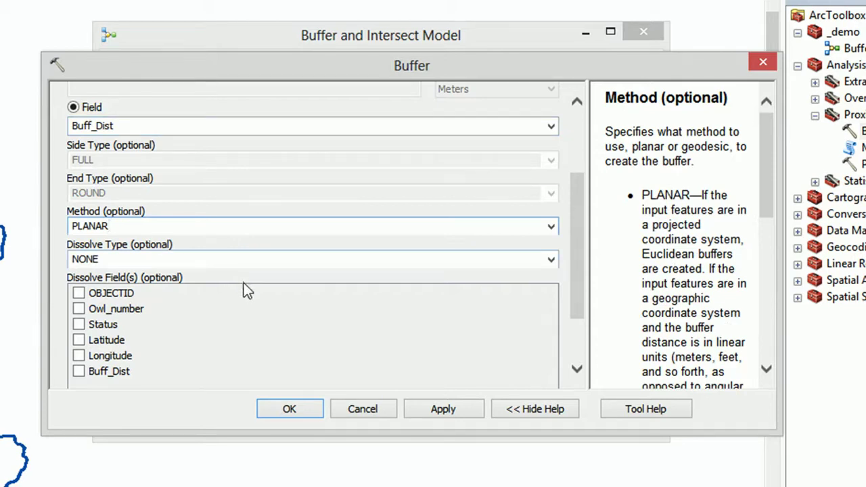
{"action": "left_click", "coordinate": [184, 260]}
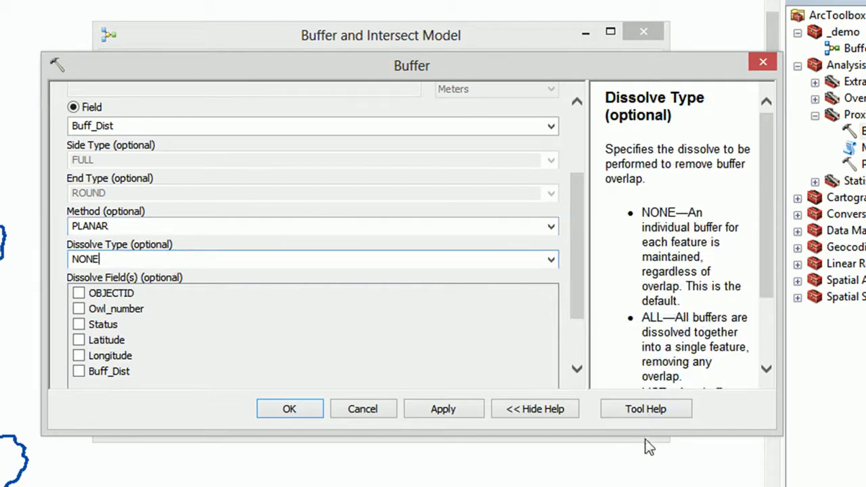
{"action": "left_click_drag", "start_coordinate": [778, 195], "coordinate": [865, 196]}
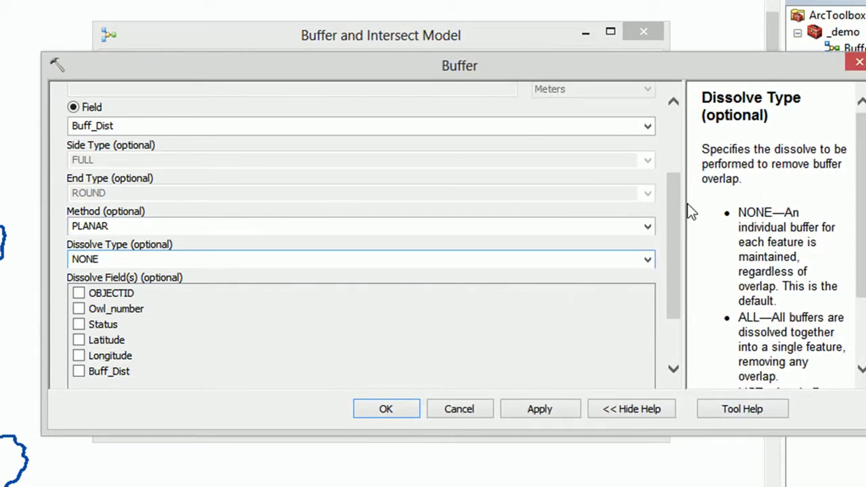
{"action": "left_click_drag", "start_coordinate": [681, 205], "coordinate": [587, 207]}
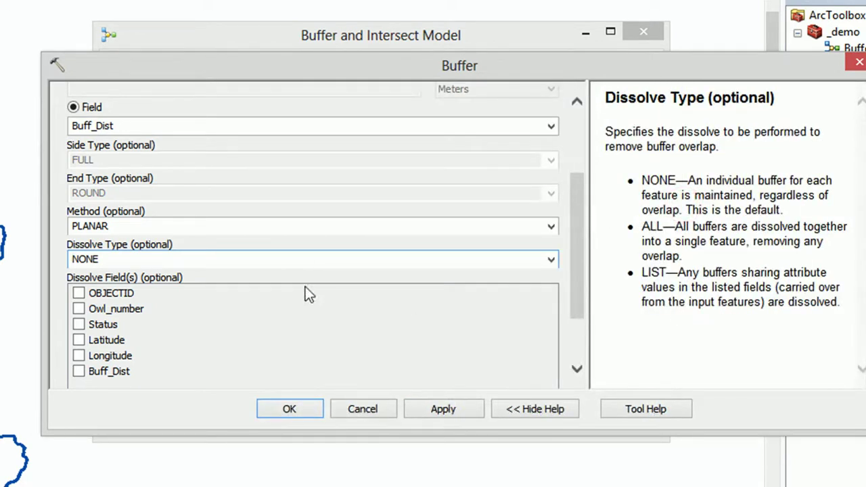
{"action": "left_click_drag", "start_coordinate": [583, 257], "coordinate": [581, 314]}
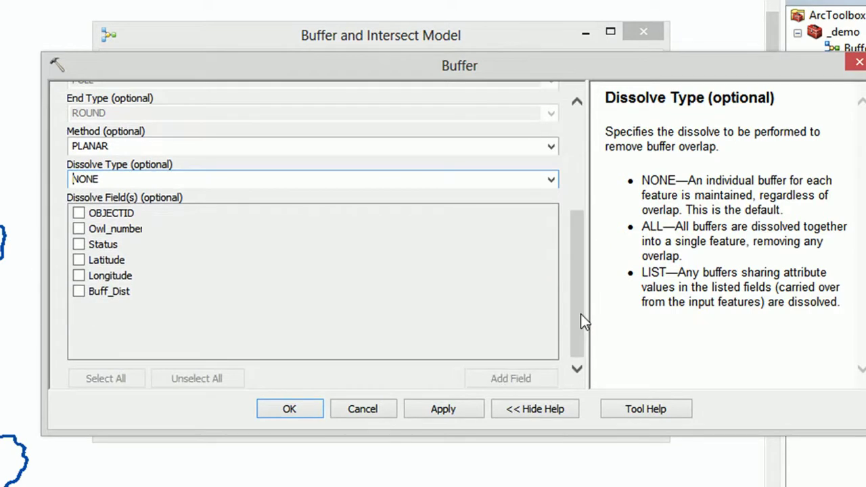
- Accept the Buffer settings and run the Owl_Nests → Buffer → Owlnests_Utm_Buffer model to completion
{"action": "left_click", "coordinate": [294, 410]}
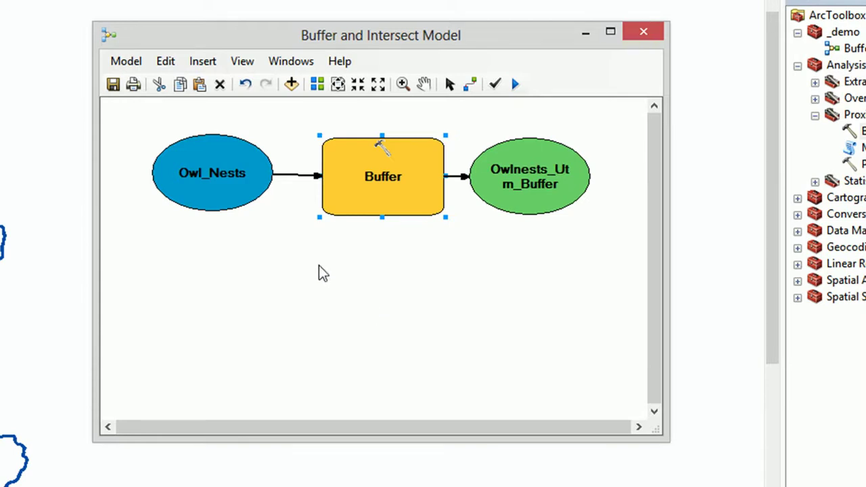
{"action": "left_click", "coordinate": [181, 168]}
{"action": "left_click", "coordinate": [390, 185]}
{"action": "left_click", "coordinate": [542, 192]}
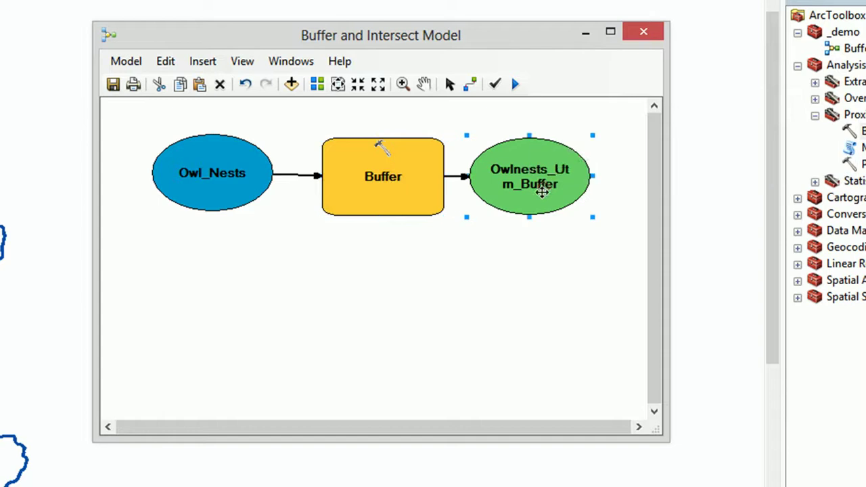
{"action": "left_click", "coordinate": [484, 287]}
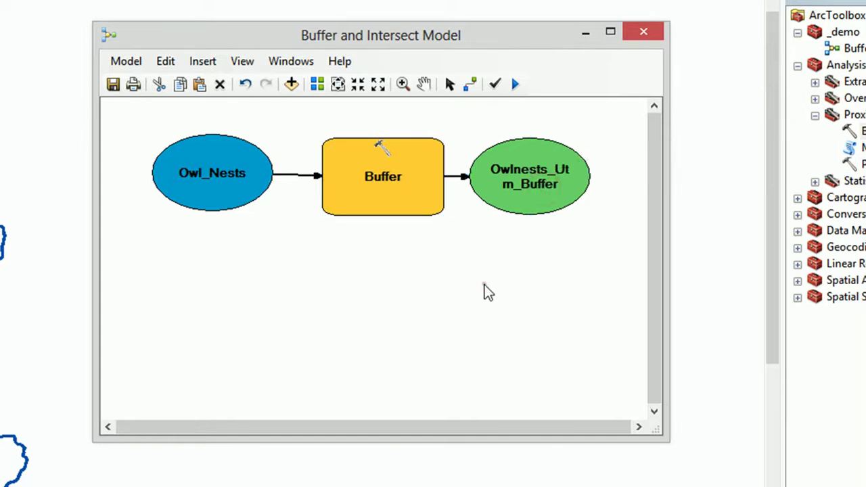
{"action": "left_click", "coordinate": [515, 84]}
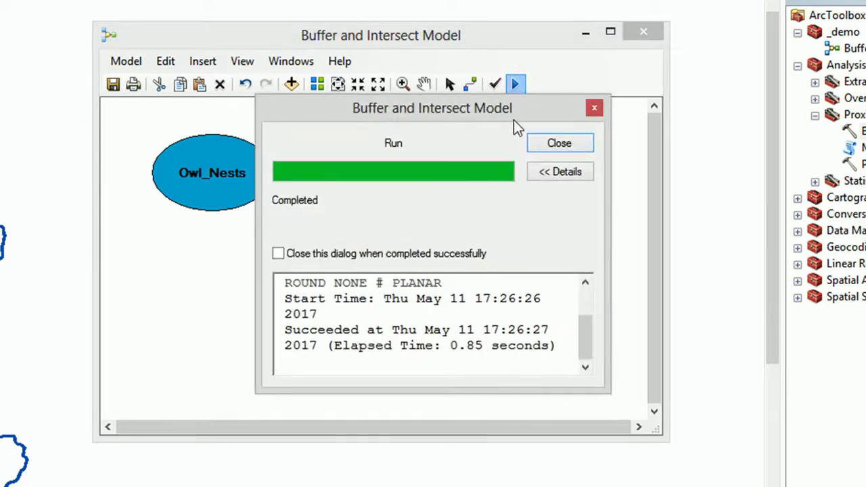
{"action": "left_click", "coordinate": [556, 144]}
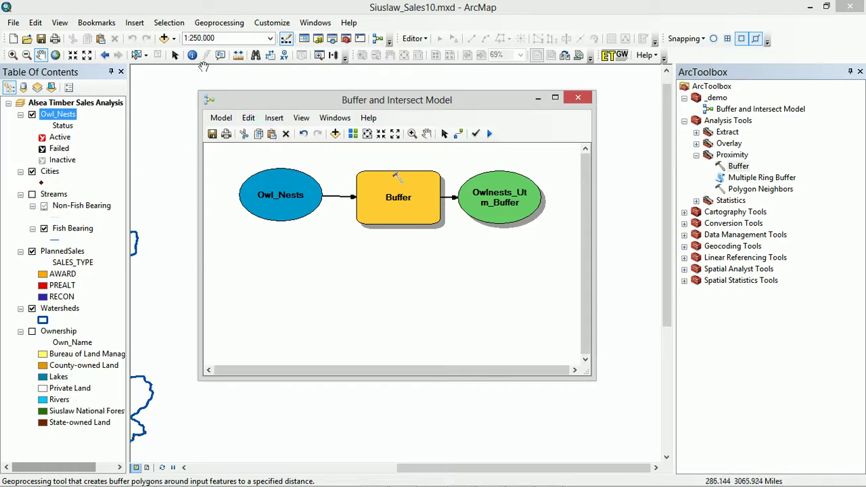
- Add Owlnests_Utm_Buffer from ProjectData.gdb to the map and minimize the model window
{"action": "left_click", "coordinate": [164, 40]}
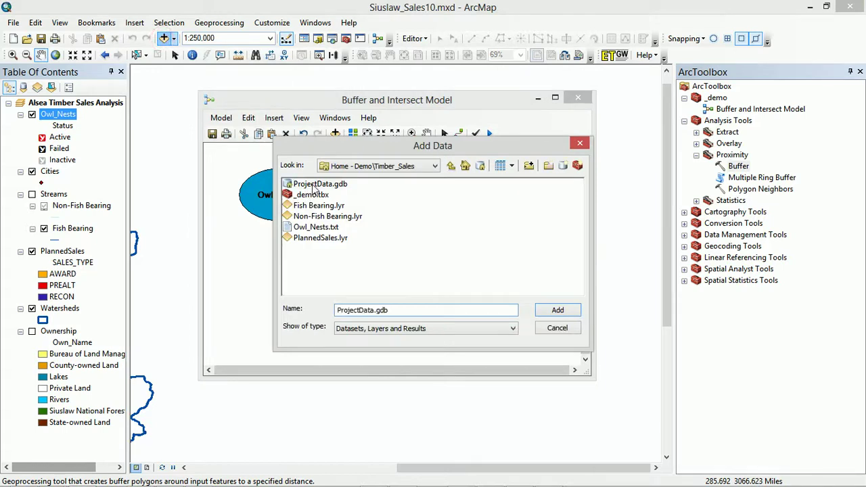
{"action": "double_click", "coordinate": [314, 186]}
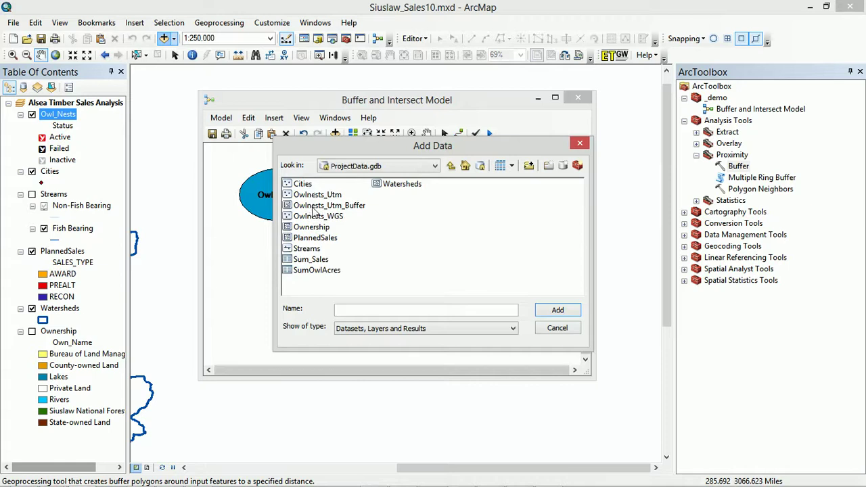
{"action": "left_click_drag", "start_coordinate": [370, 152], "coordinate": [363, 269]}
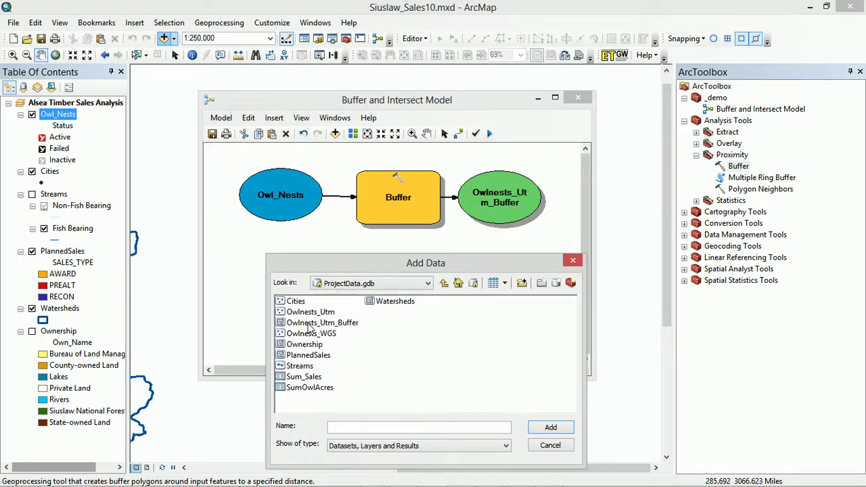
{"action": "left_click", "coordinate": [309, 324]}
{"action": "left_click", "coordinate": [551, 428]}
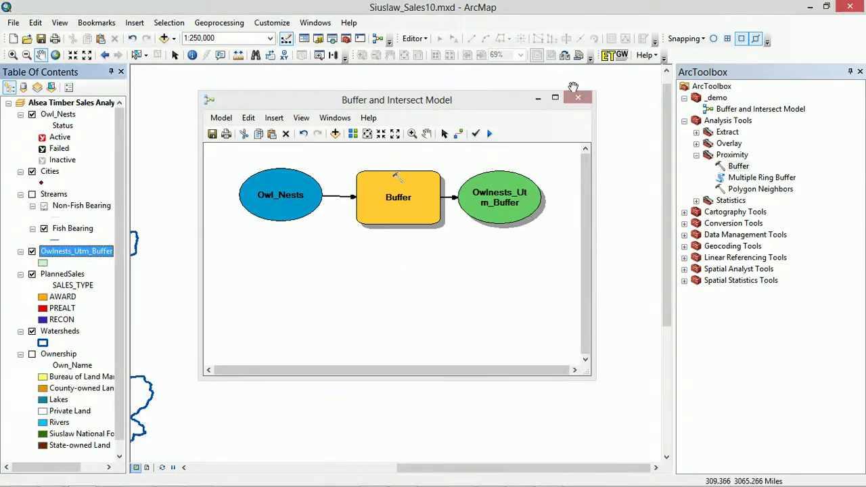
{"action": "left_click", "coordinate": [538, 97]}
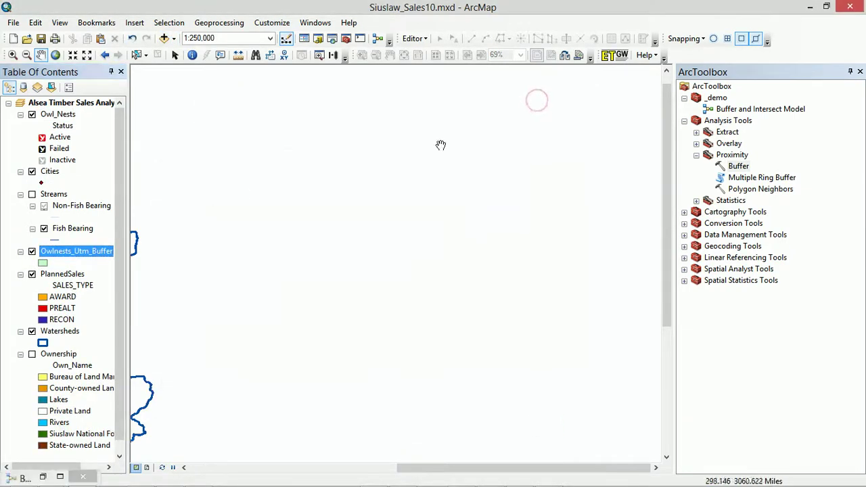
{"action": "right_click", "coordinate": [64, 251]}
- Zoom to the Owlnests_Utm_Buffer layer's extent, then remove that layer from the map
{"action": "left_click", "coordinate": [106, 68]}
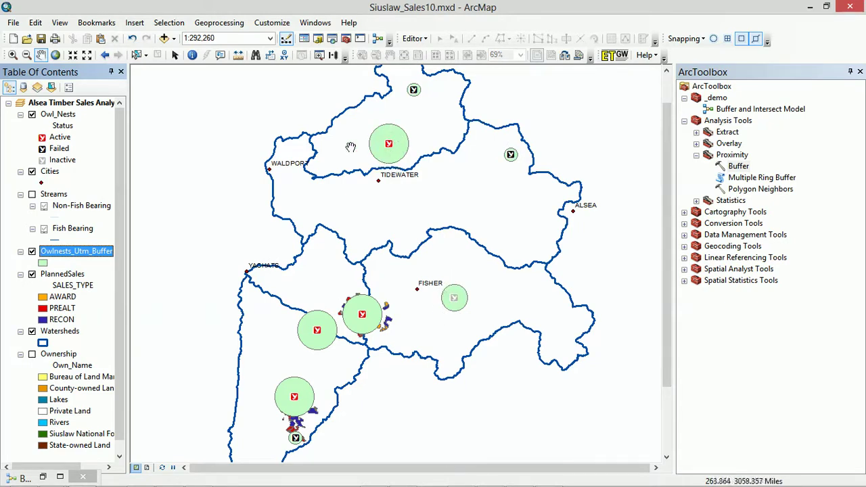
{"action": "right_click", "coordinate": [76, 259]}
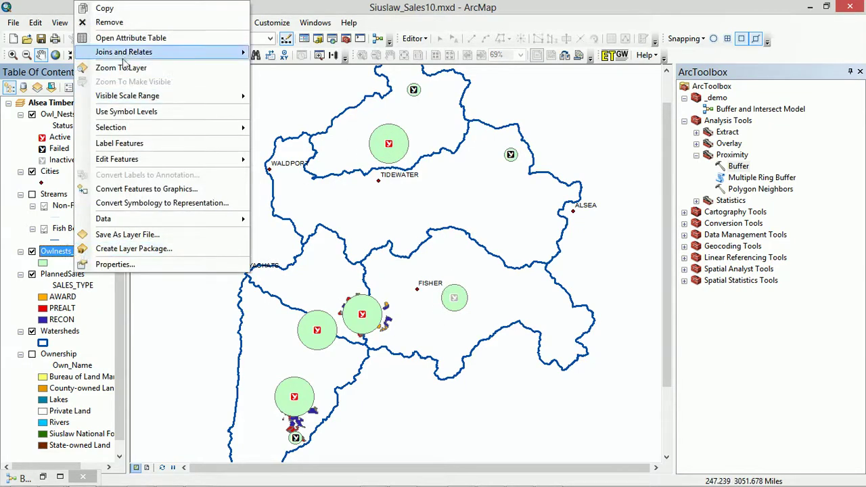
{"action": "left_click", "coordinate": [115, 23]}
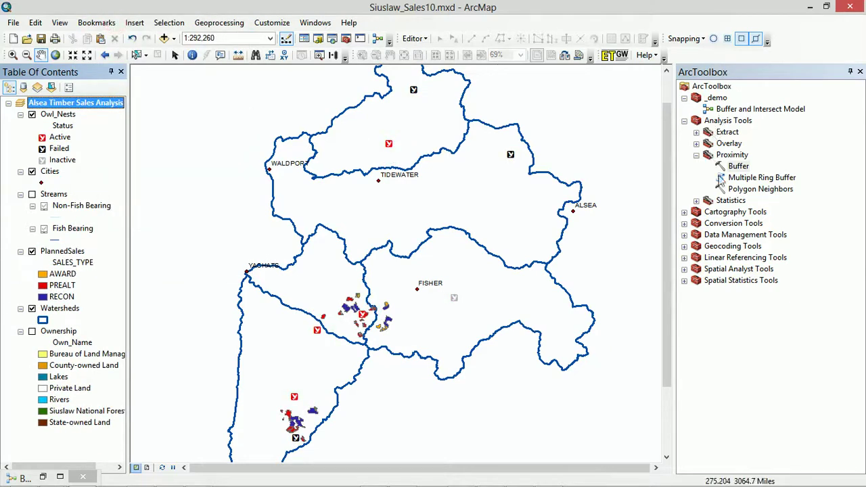
- Restore and validate the model, then mark the Owlnests_Utm_Buffer output as Add To Display
{"action": "left_click", "coordinate": [42, 478]}
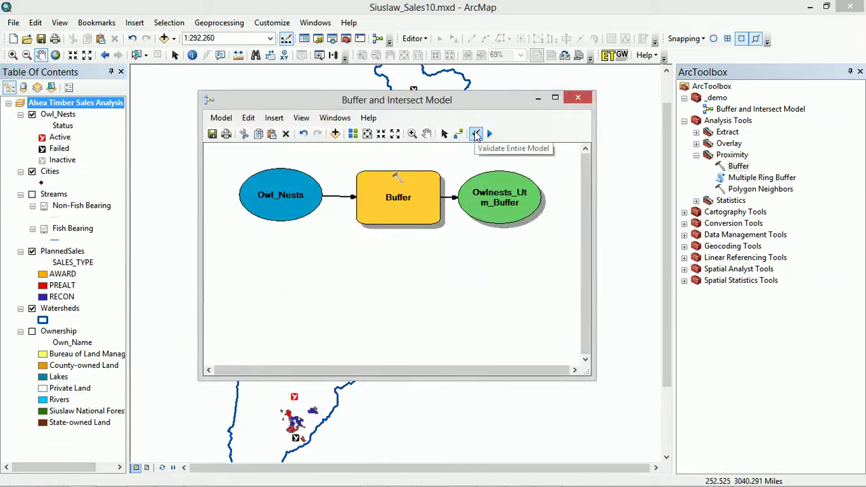
{"action": "left_click", "coordinate": [476, 134]}
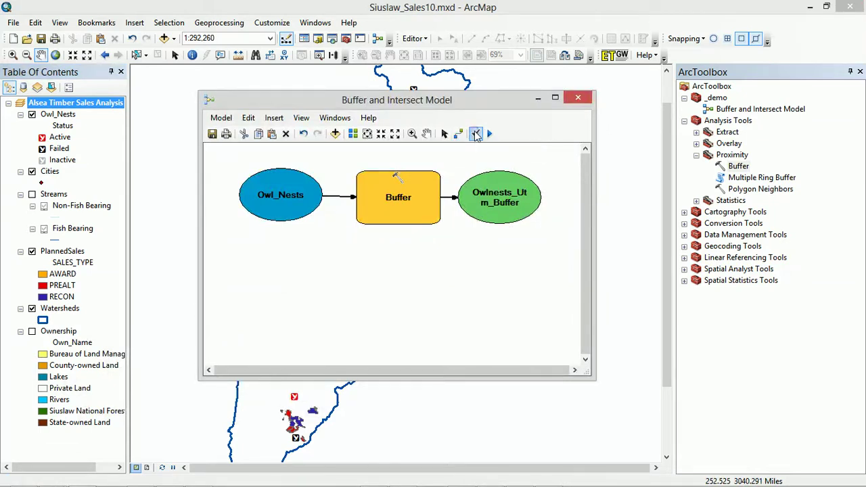
{"action": "right_click", "coordinate": [506, 205]}
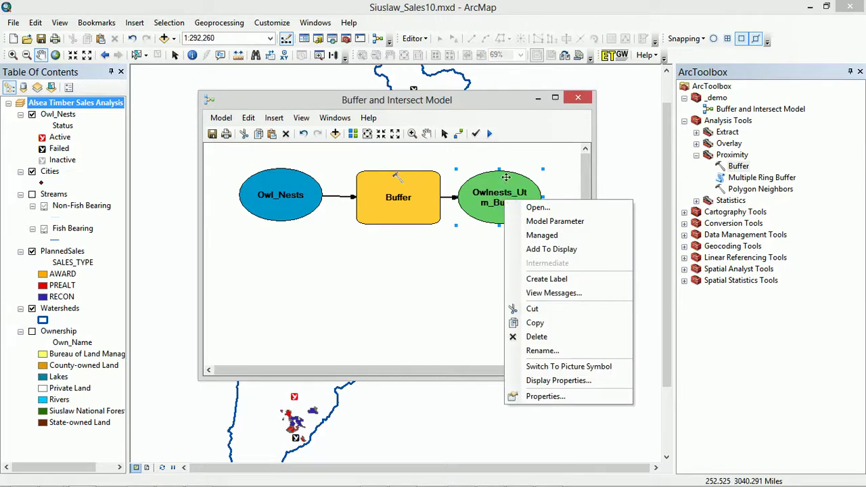
{"action": "left_click", "coordinate": [541, 250]}
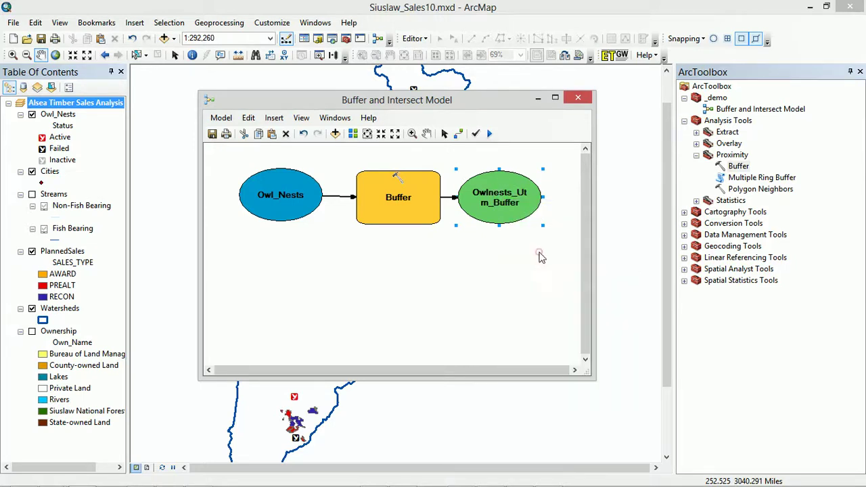
{"action": "right_click", "coordinate": [511, 204]}
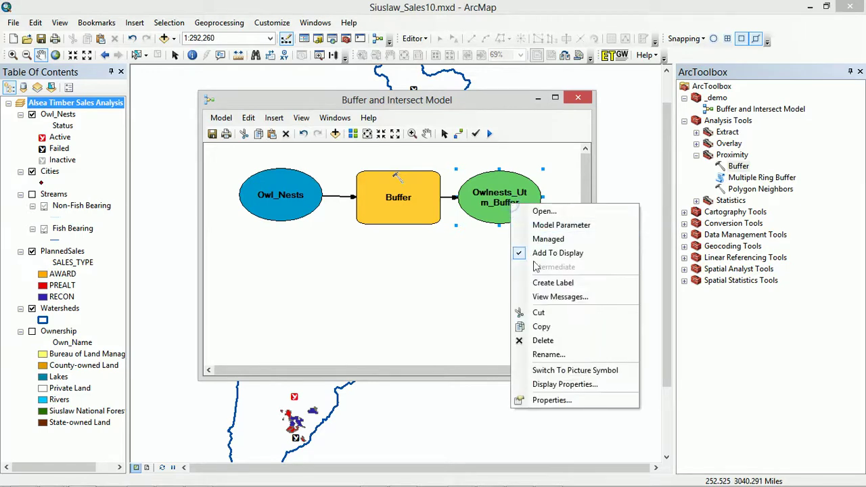
{"action": "left_click", "coordinate": [435, 265]}
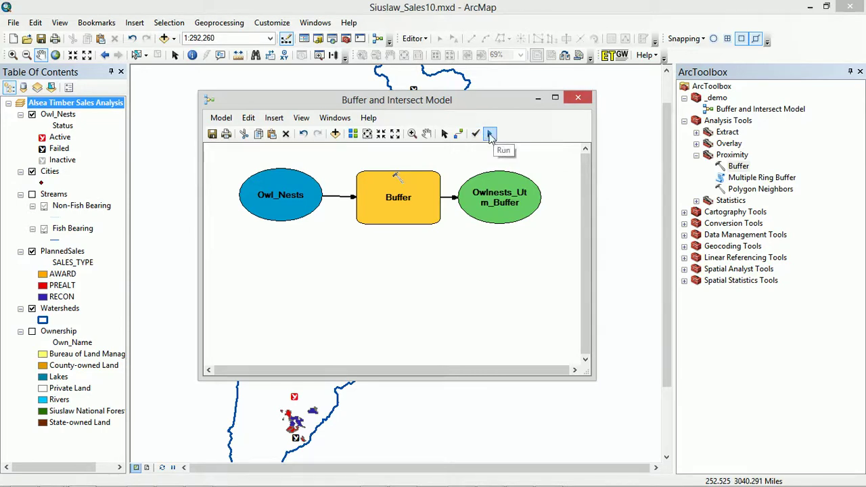
- Rerun the model and minimize its window to see the buffers loaded onto the map
{"action": "left_click", "coordinate": [490, 134]}
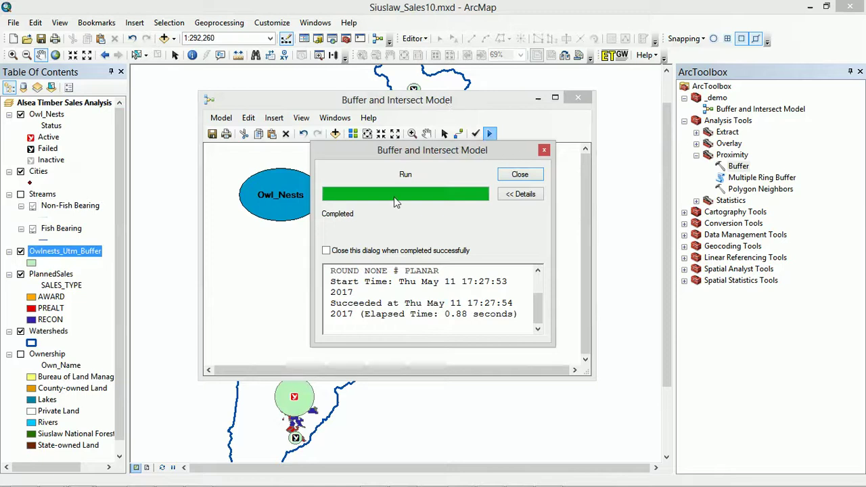
{"action": "left_click", "coordinate": [521, 176]}
{"action": "left_click", "coordinate": [537, 99]}
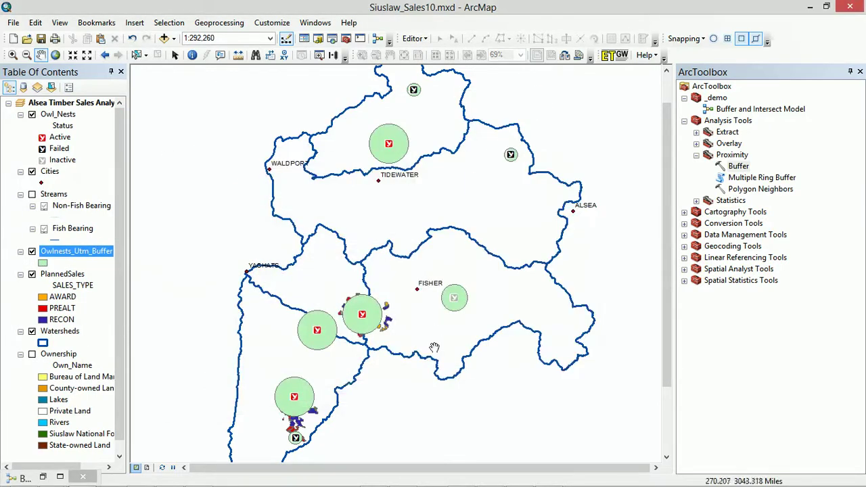